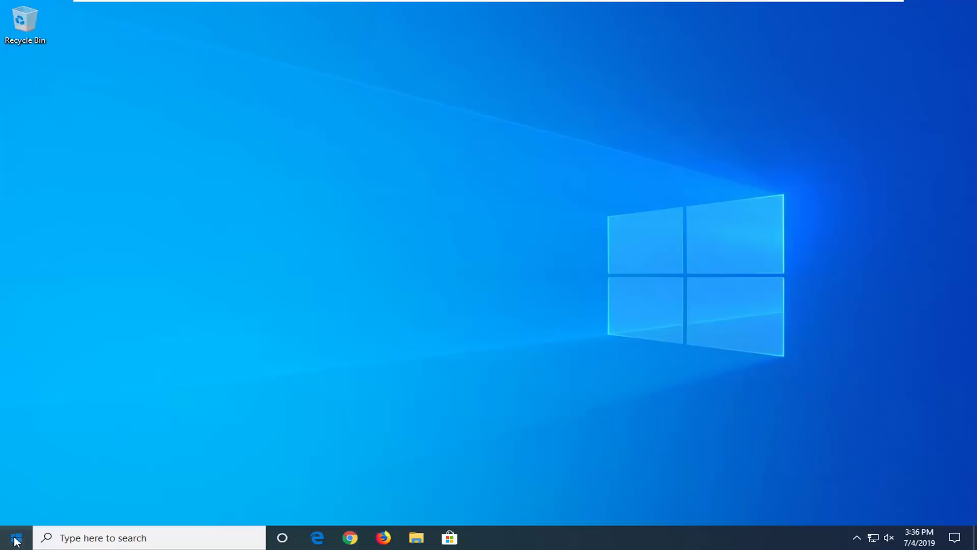
Search for regedit from Start, run it as administrator, and approve the UAC prompt.
click(12, 539)
text(regedit)
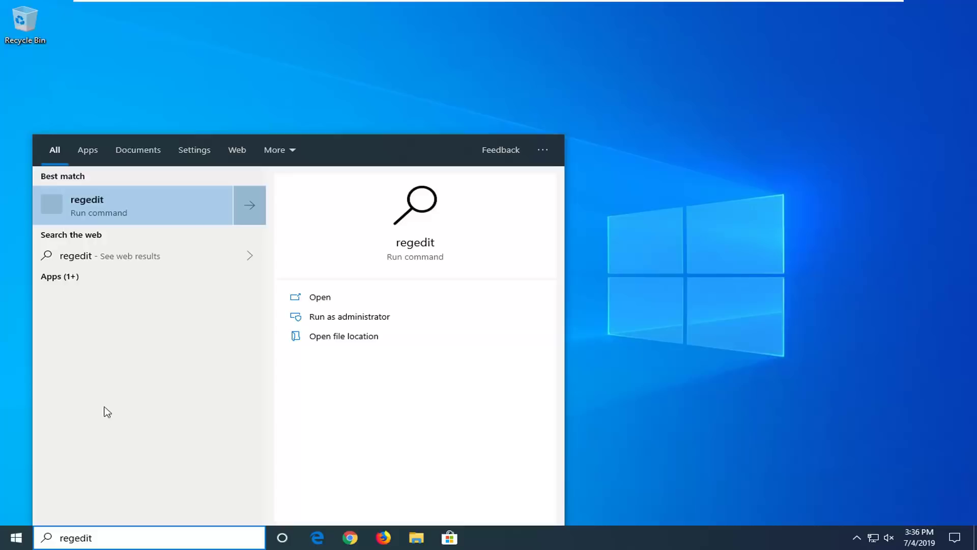
click(111, 206)
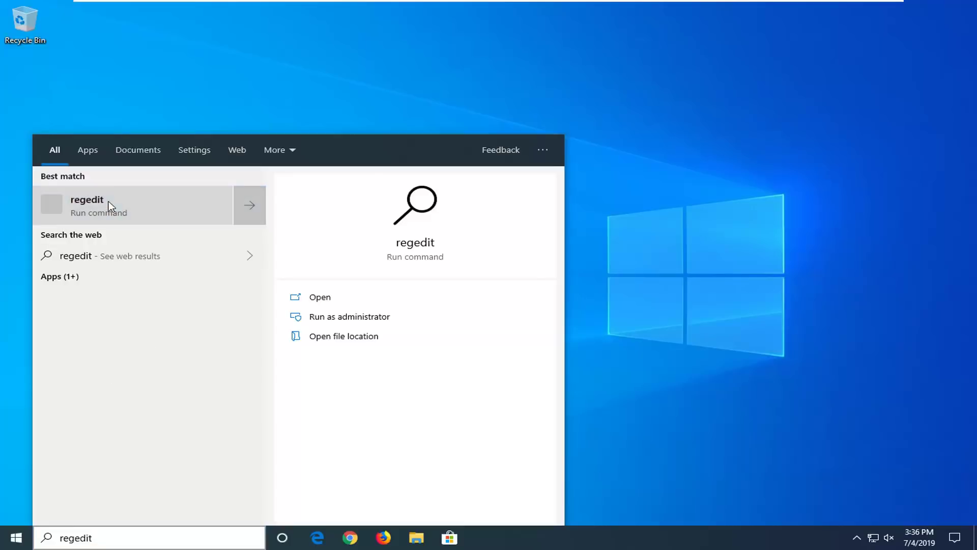
right_click(111, 206)
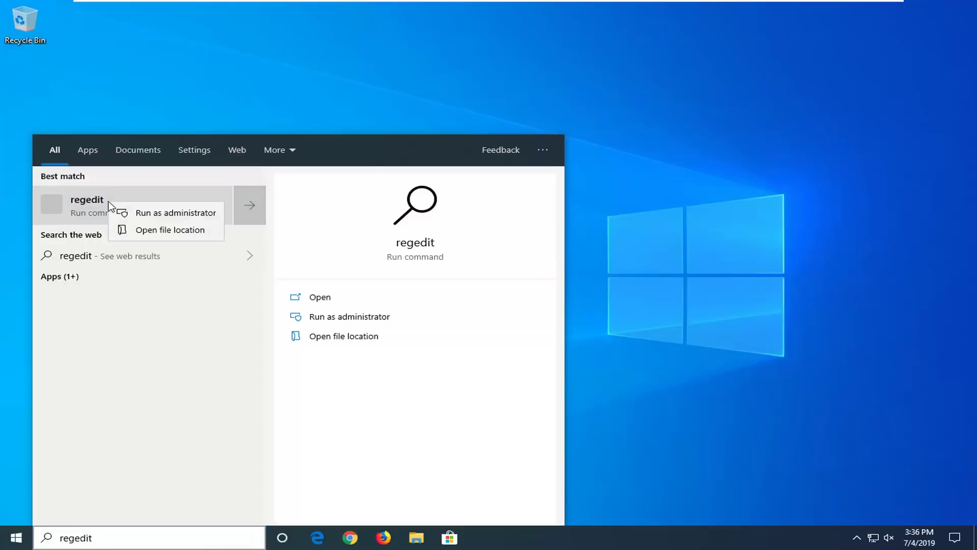
click(172, 213)
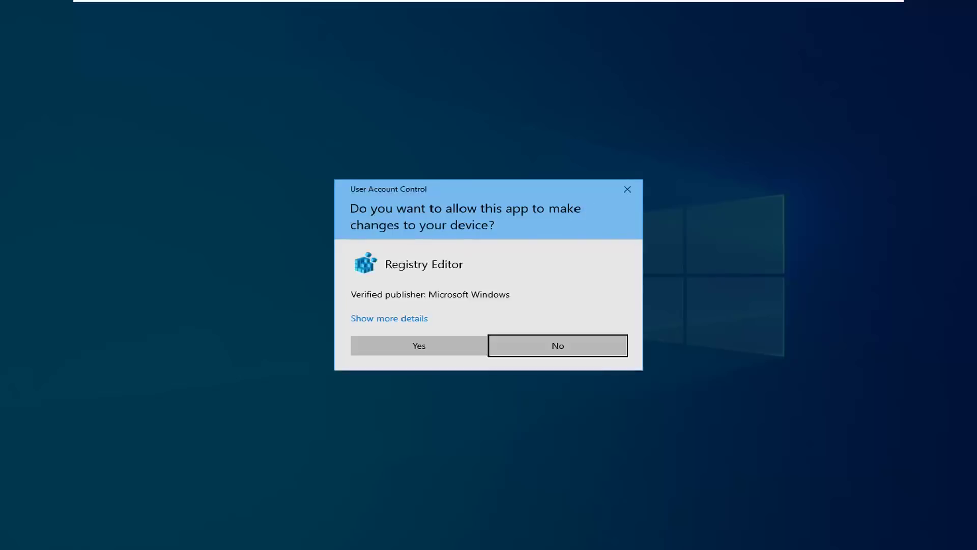
click(404, 344)
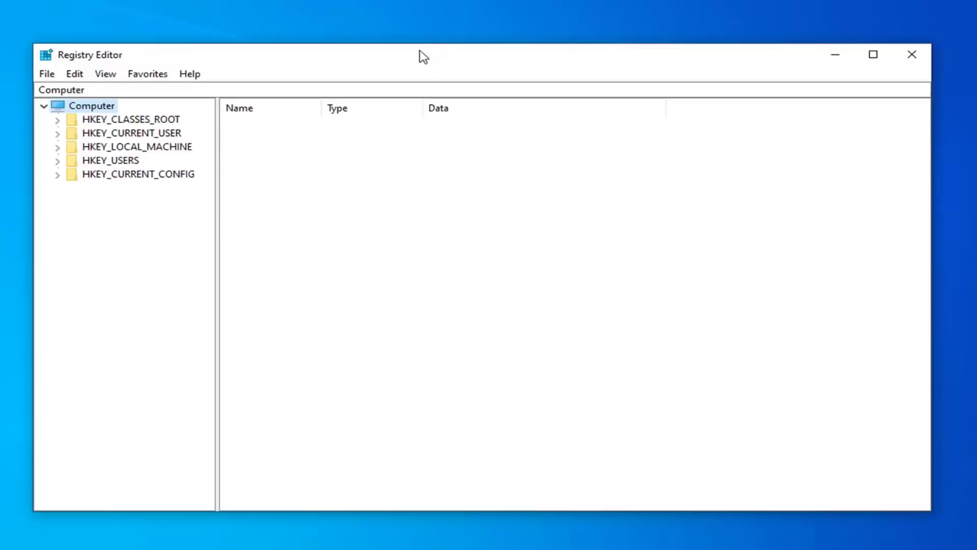
click(46, 76)
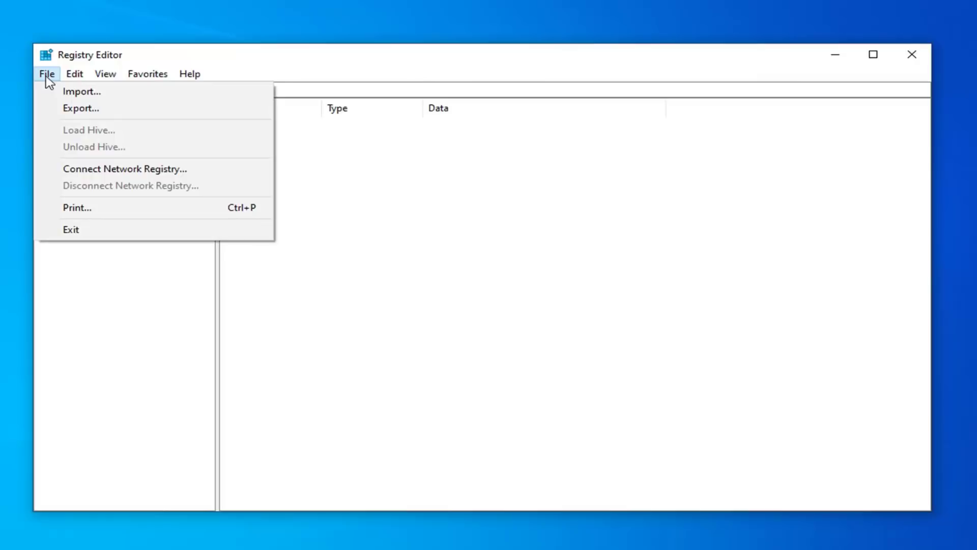
click(72, 108)
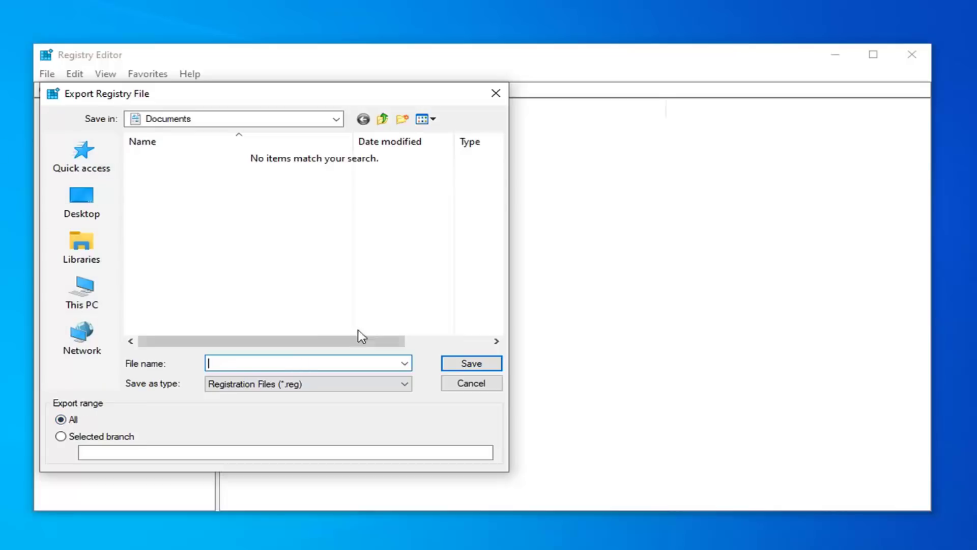
click(474, 383)
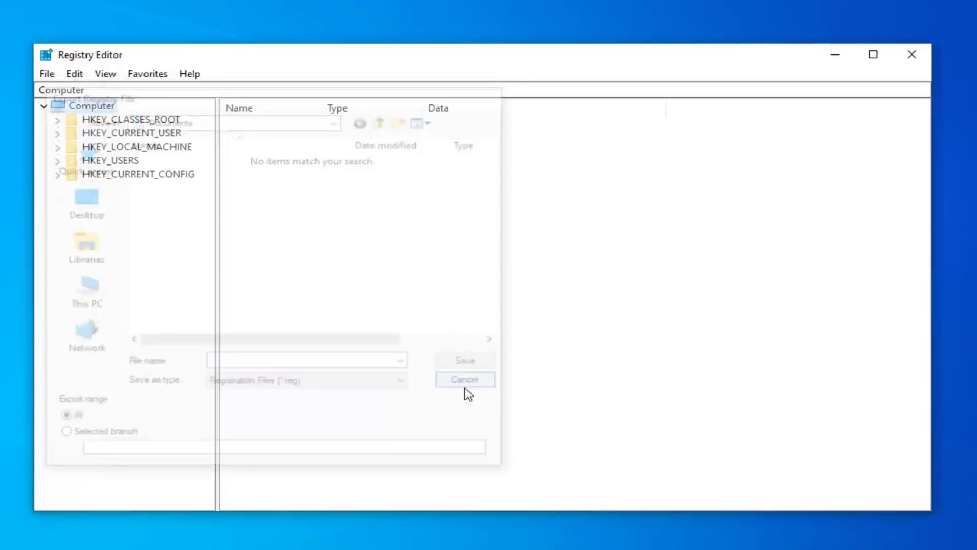
click(44, 75)
click(62, 92)
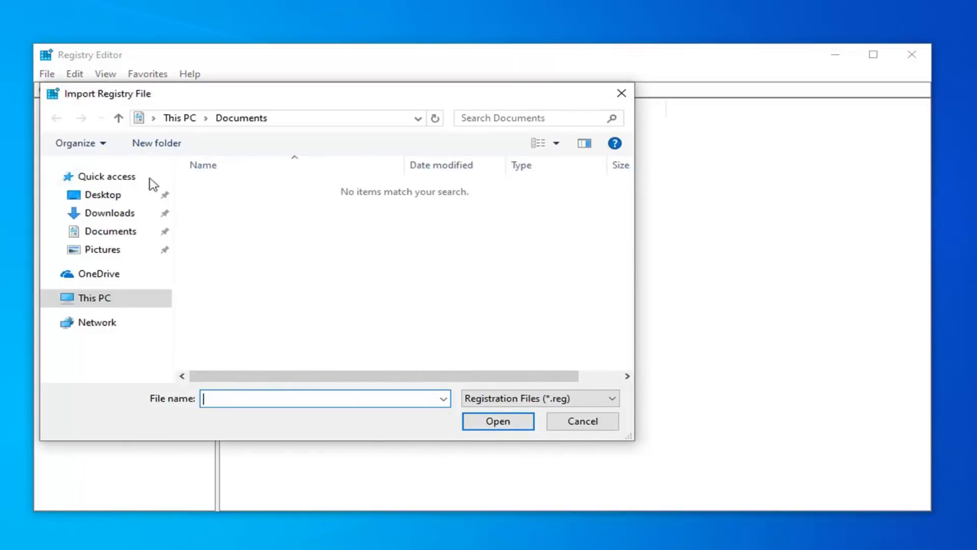
click(578, 424)
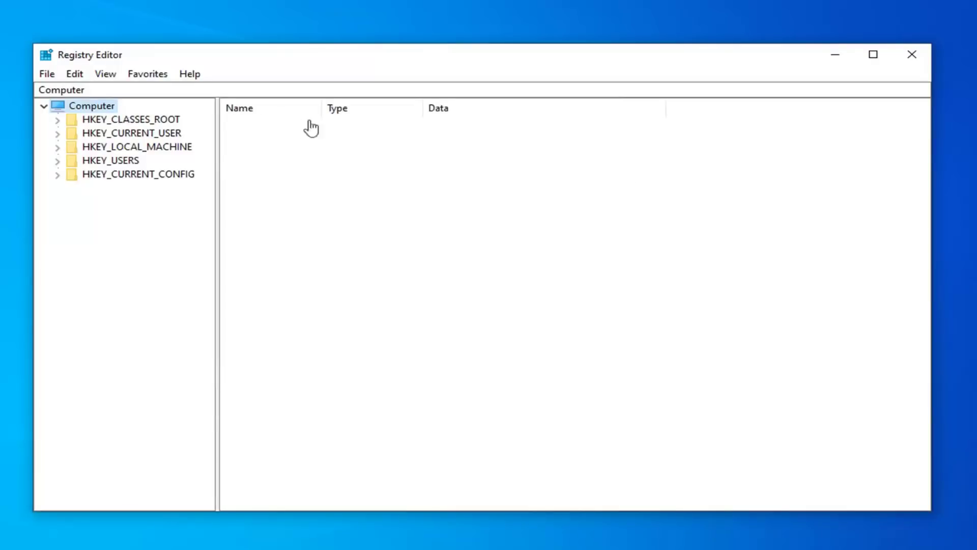
Expand HKEY_LOCAL_MACHINE > SYSTEM > CurrentControlSet and widen the key tree pane.
click(148, 147)
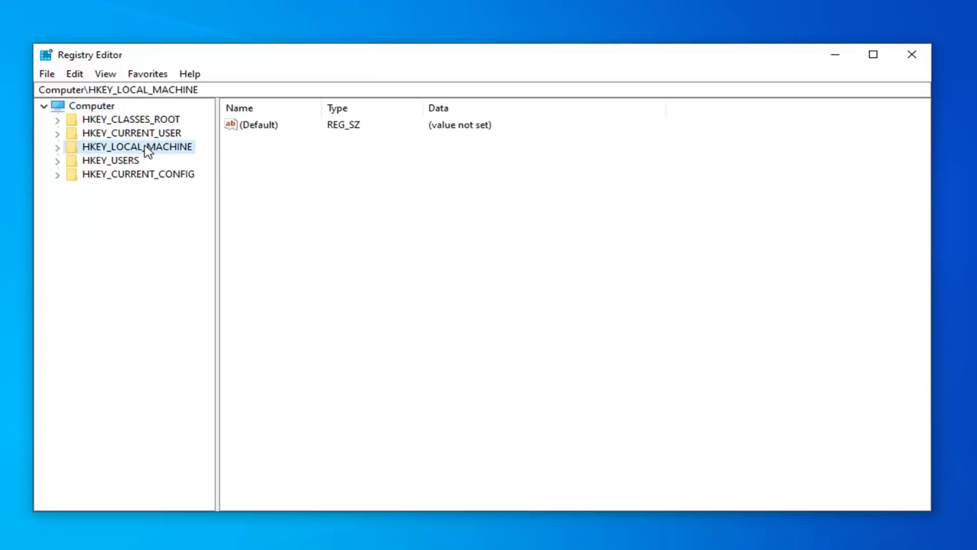
double_click(93, 153)
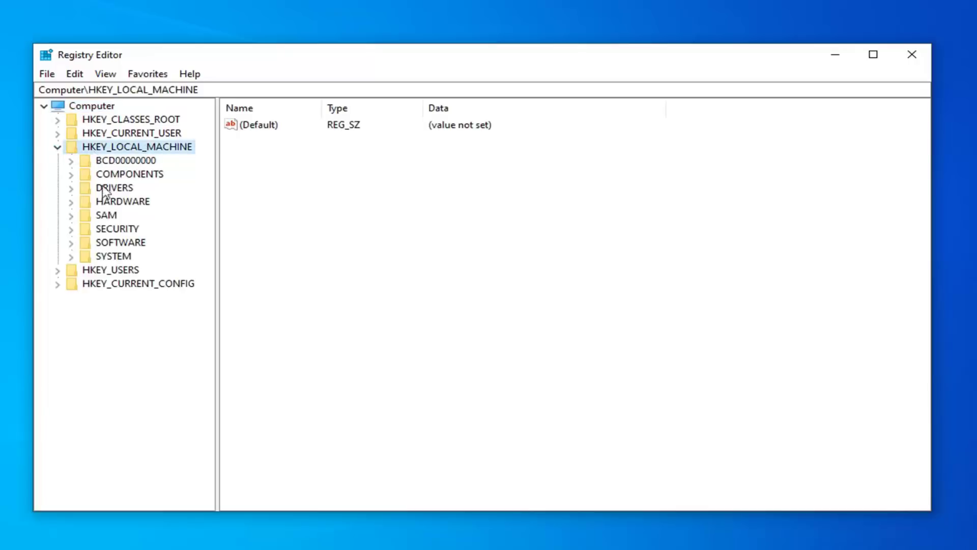
double_click(102, 257)
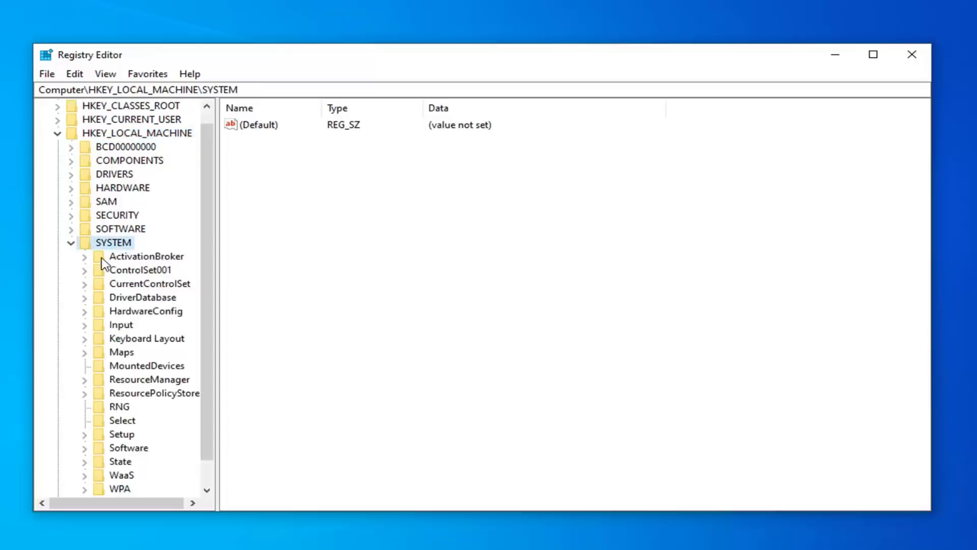
click(124, 284)
double_click(125, 284)
drag(215, 240, 274, 239)
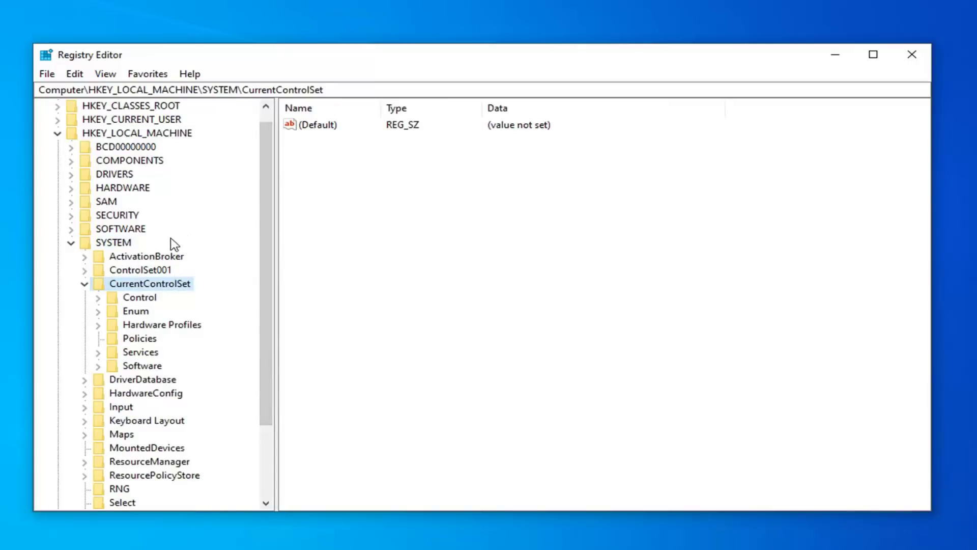
Expand the Services key and scroll down its service subkeys toward NlaSvc.
click(99, 352)
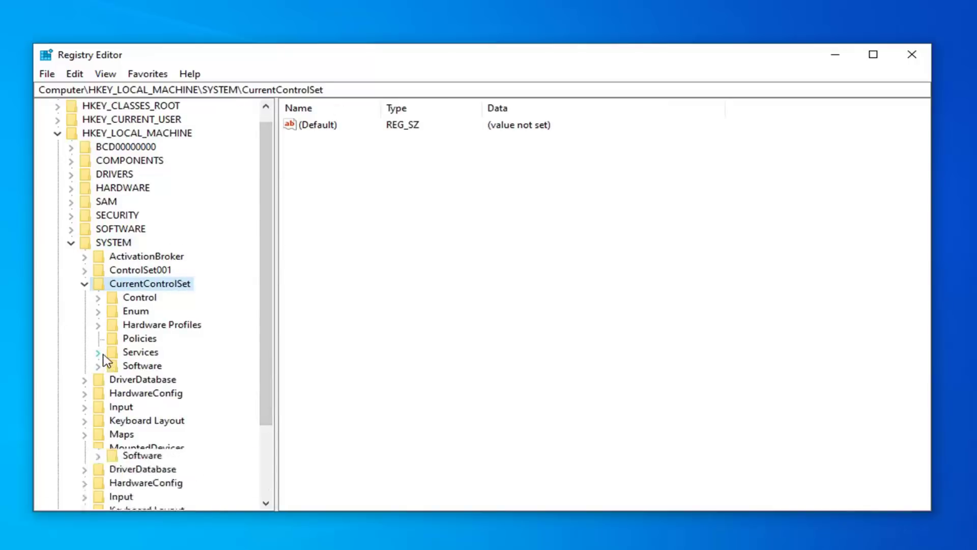
scroll(155, 324, down, 2)
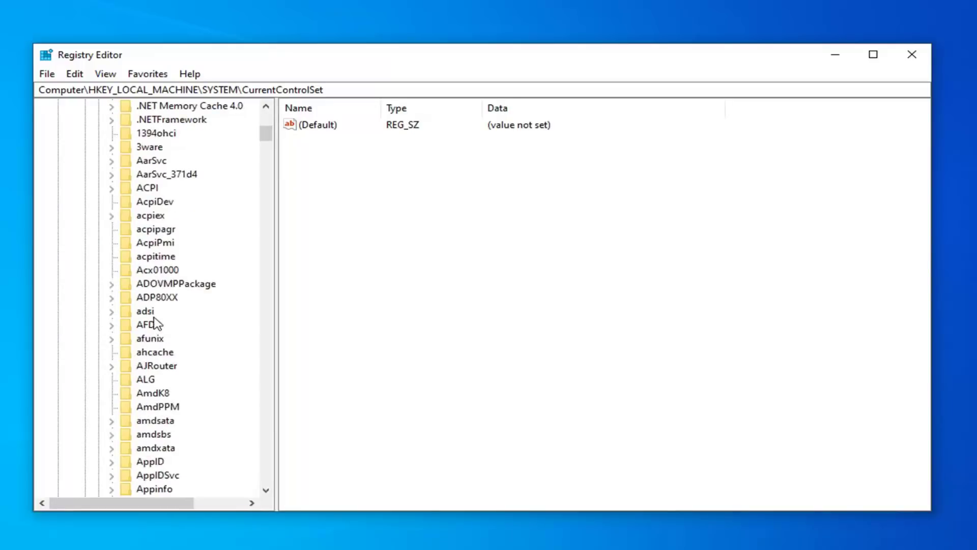
scroll(155, 324, down, 20)
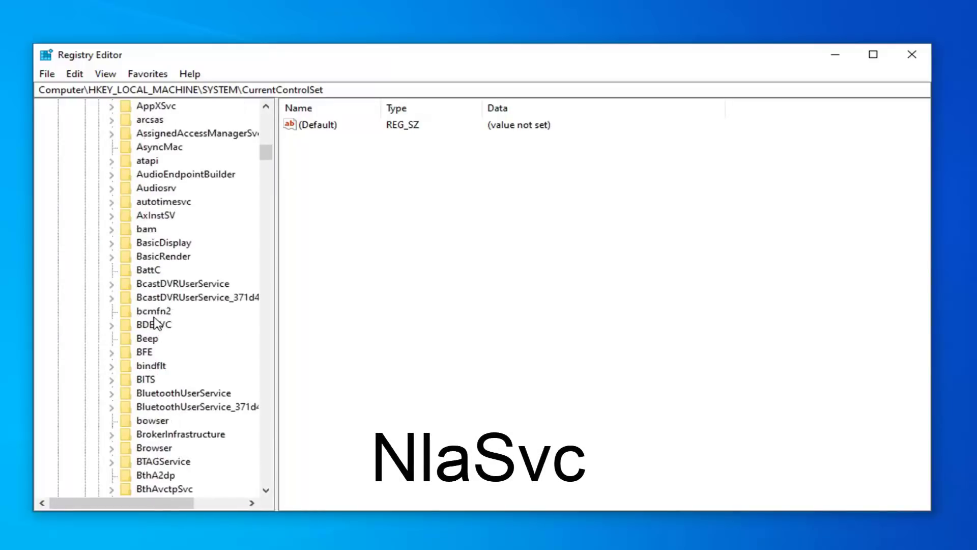
scroll(155, 324, down, 20)
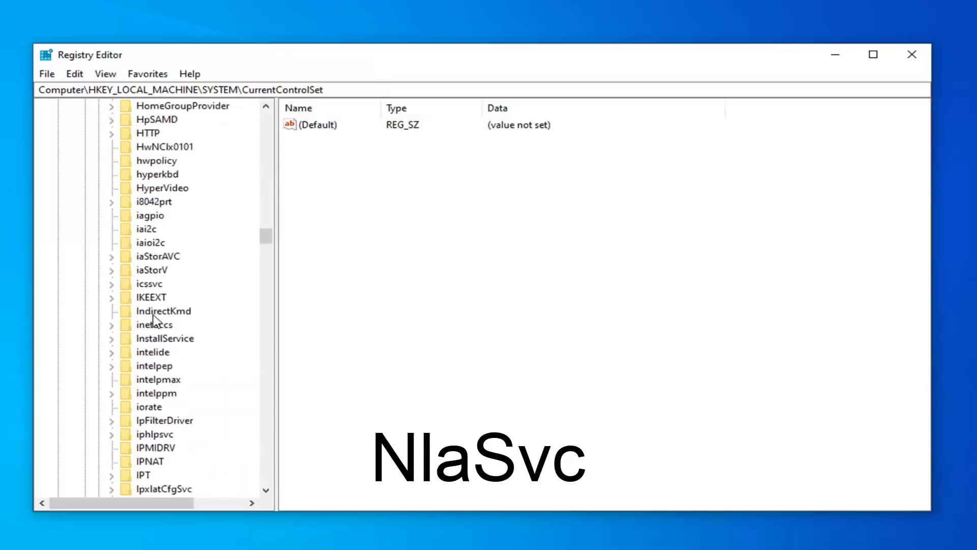
scroll(155, 323, down, 12)
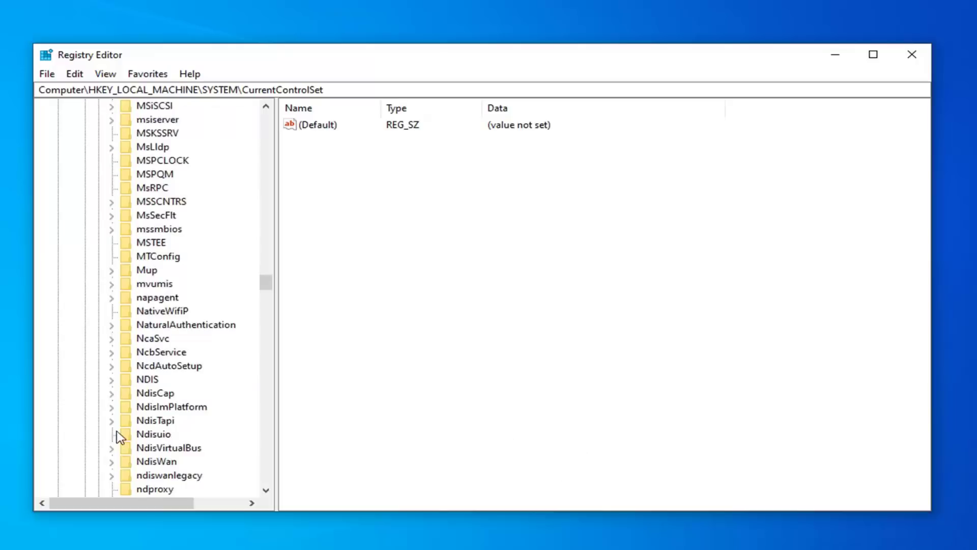
Open NlaSvc\Parameters\Internet, widen the Name column, and select EnableActiveProbing.
scroll(145, 314, down, 9)
double_click(145, 311)
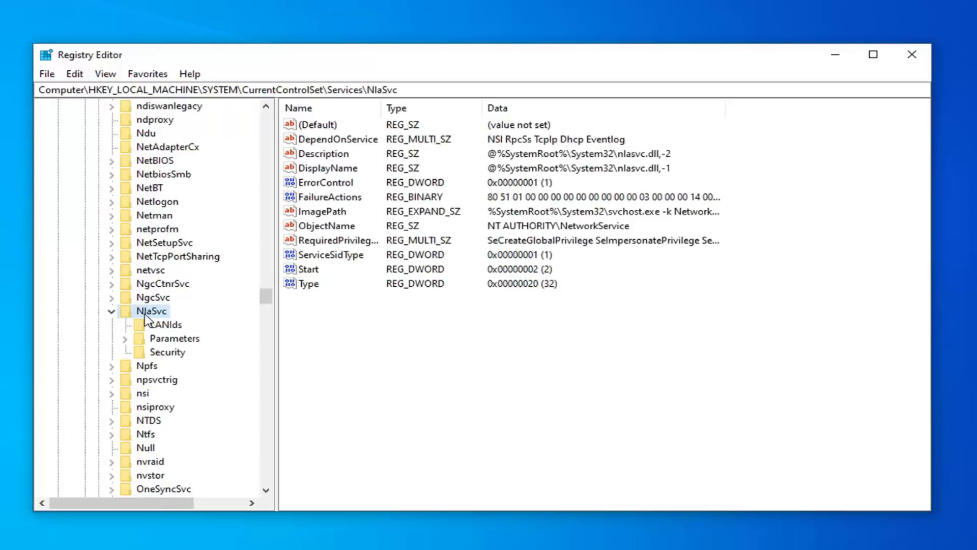
click(153, 339)
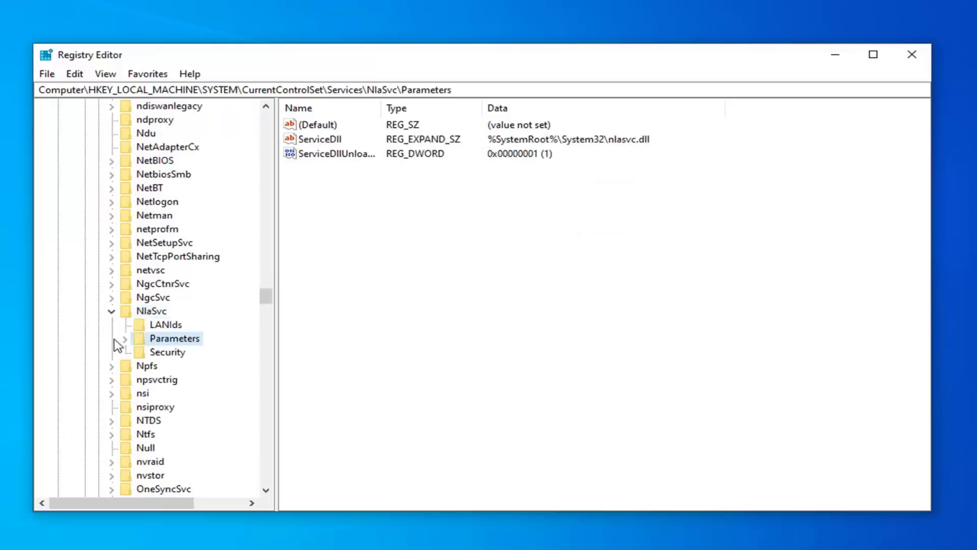
click(124, 339)
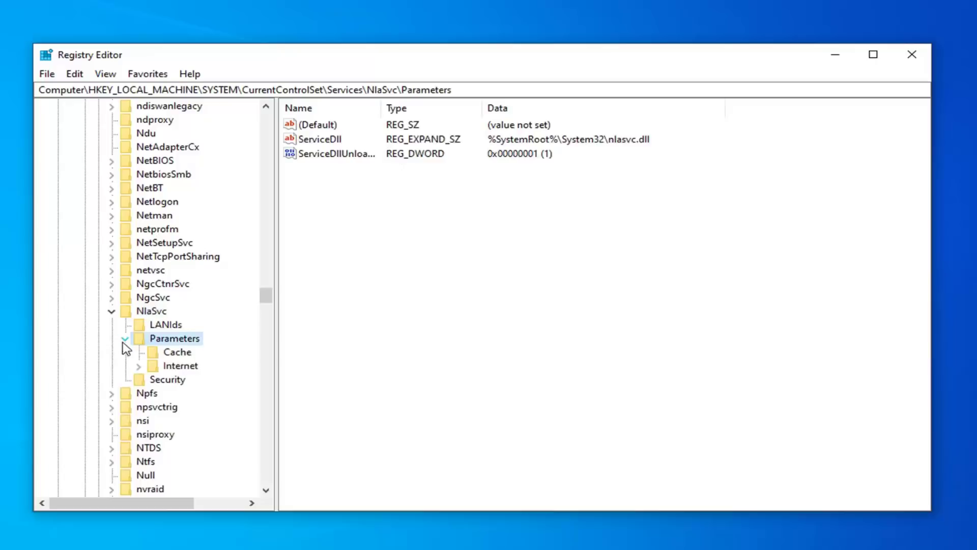
click(181, 366)
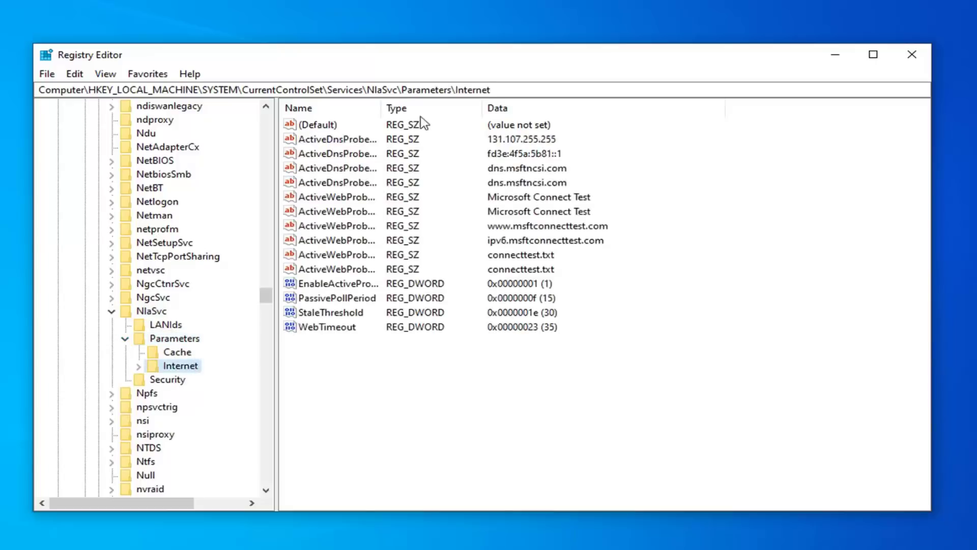
drag(381, 105, 499, 110)
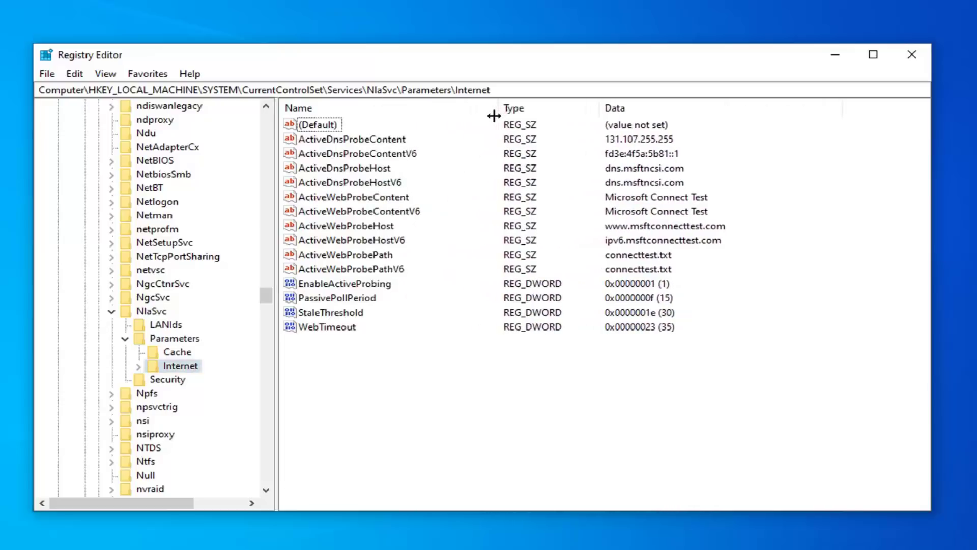
click(359, 287)
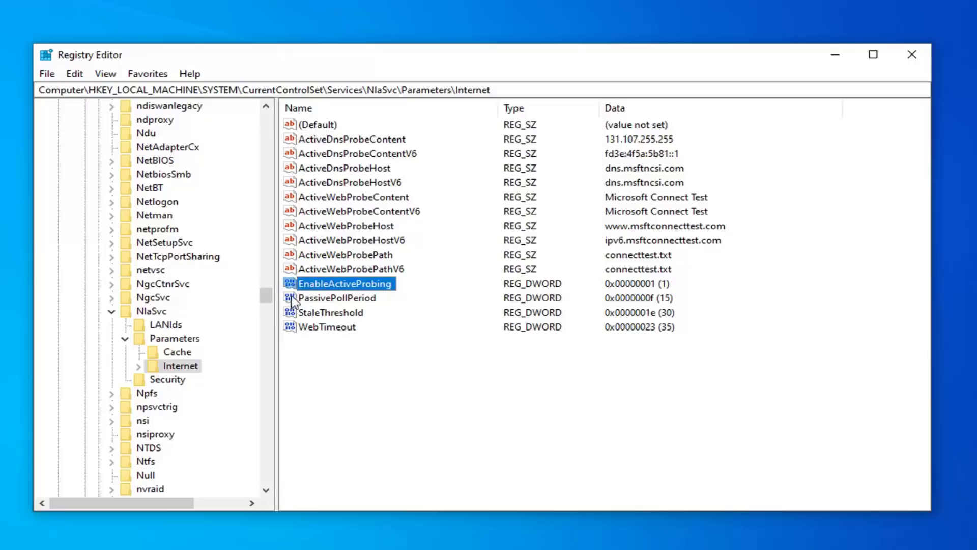
Change EnableActiveProbing's value data from 1 to 0 and confirm.
double_click(307, 287)
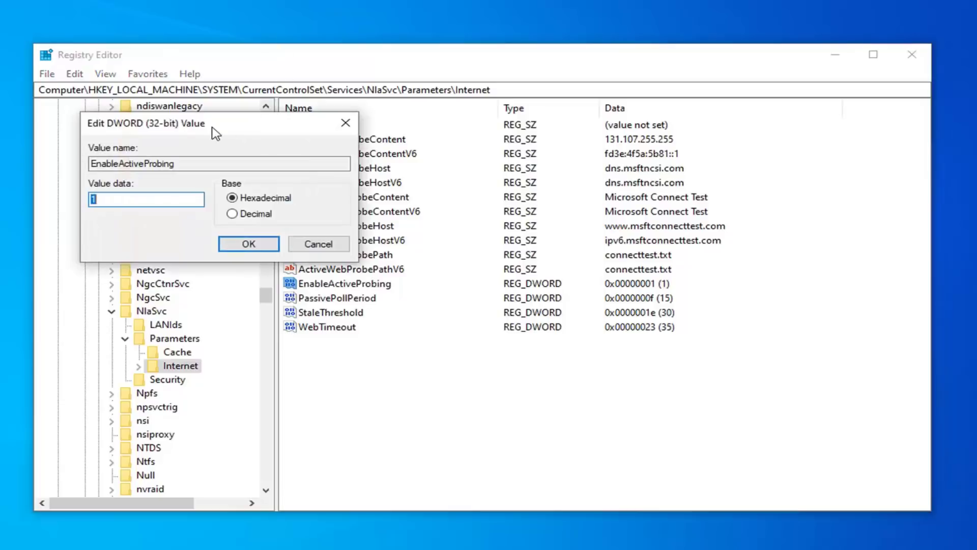
drag(214, 131, 432, 146)
text(1)
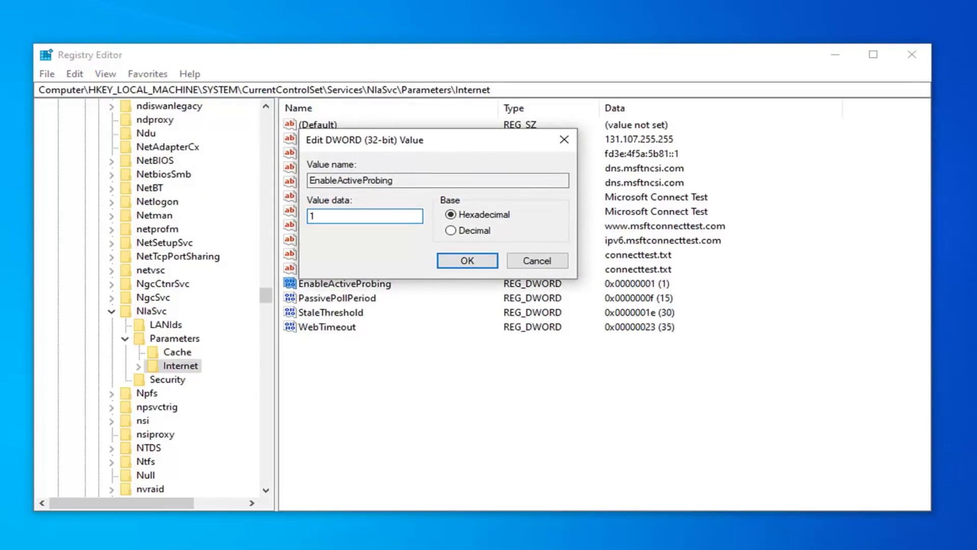
key(BackSpace)
text(0)
click(464, 260)
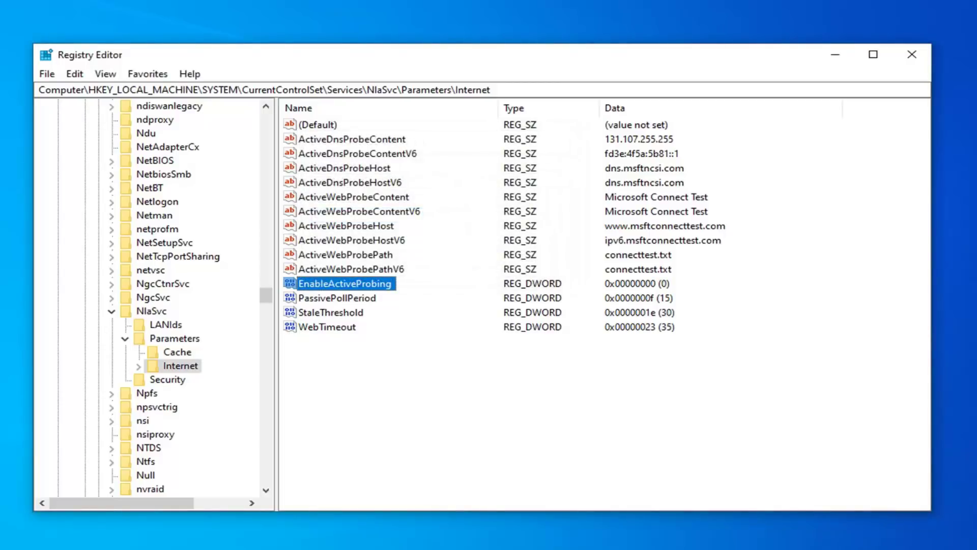
Close the Registry Editor window.
click(911, 54)
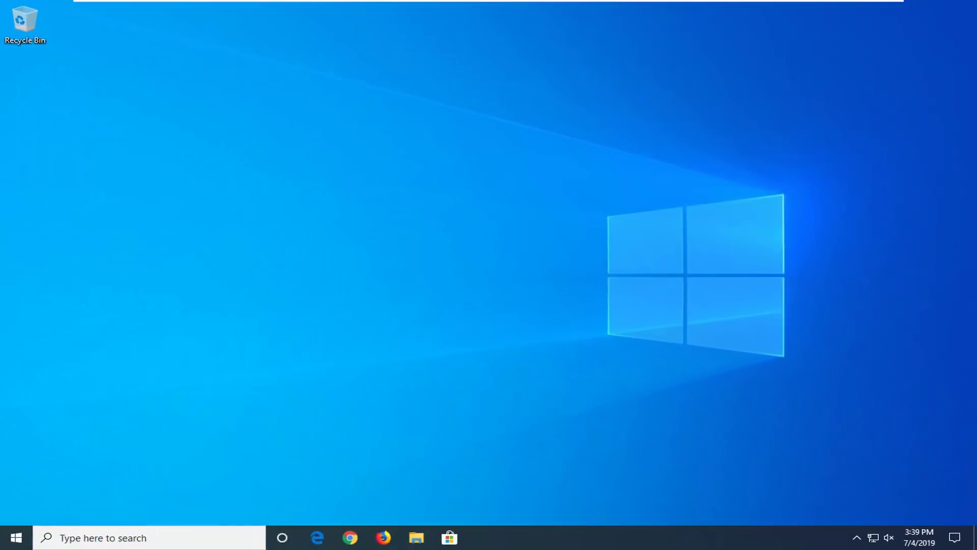